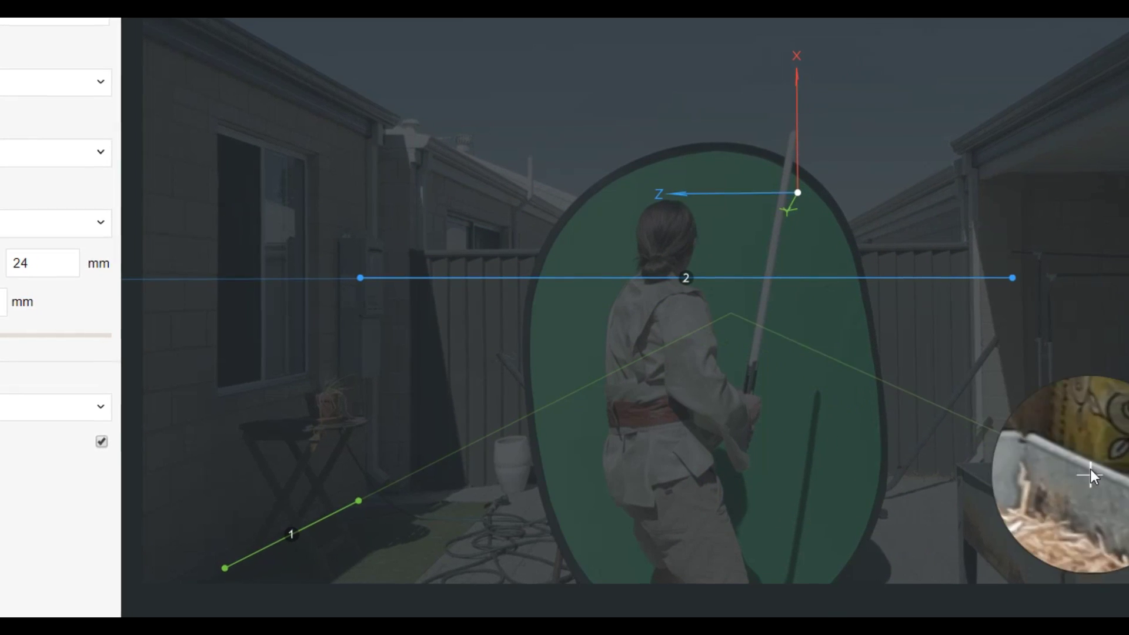
# - Align vanishing line 2's endpoints with the house wall's vertical edges so Z points up
pyautogui.moveTo(419, 470); pyautogui.dragTo(375, 464)
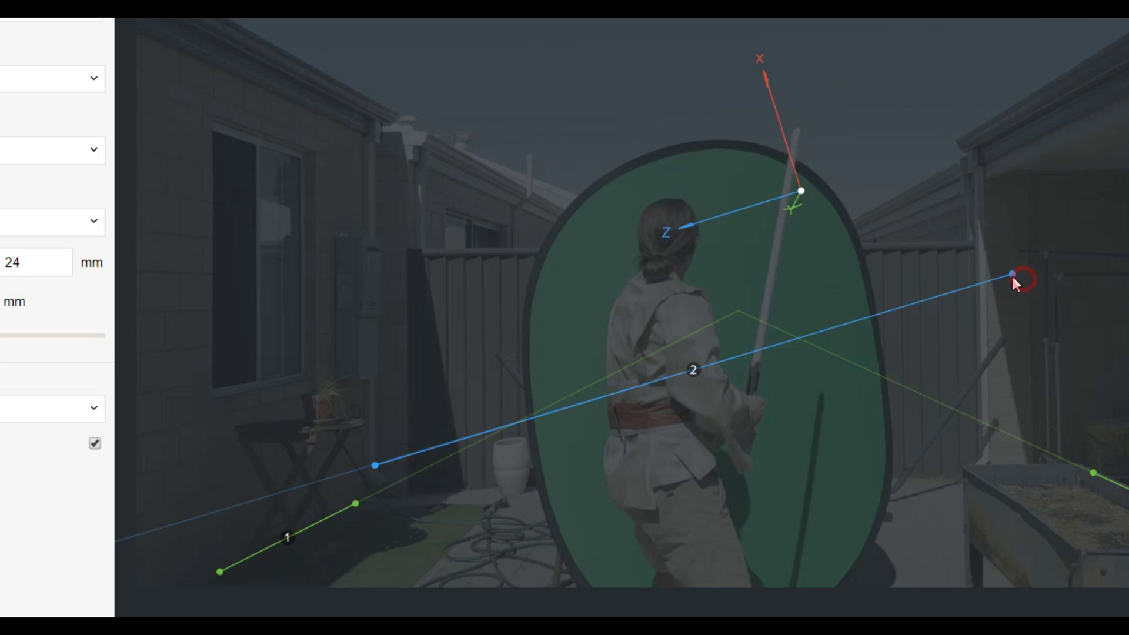
pyautogui.moveTo(1015, 277); pyautogui.dragTo(373, 182)
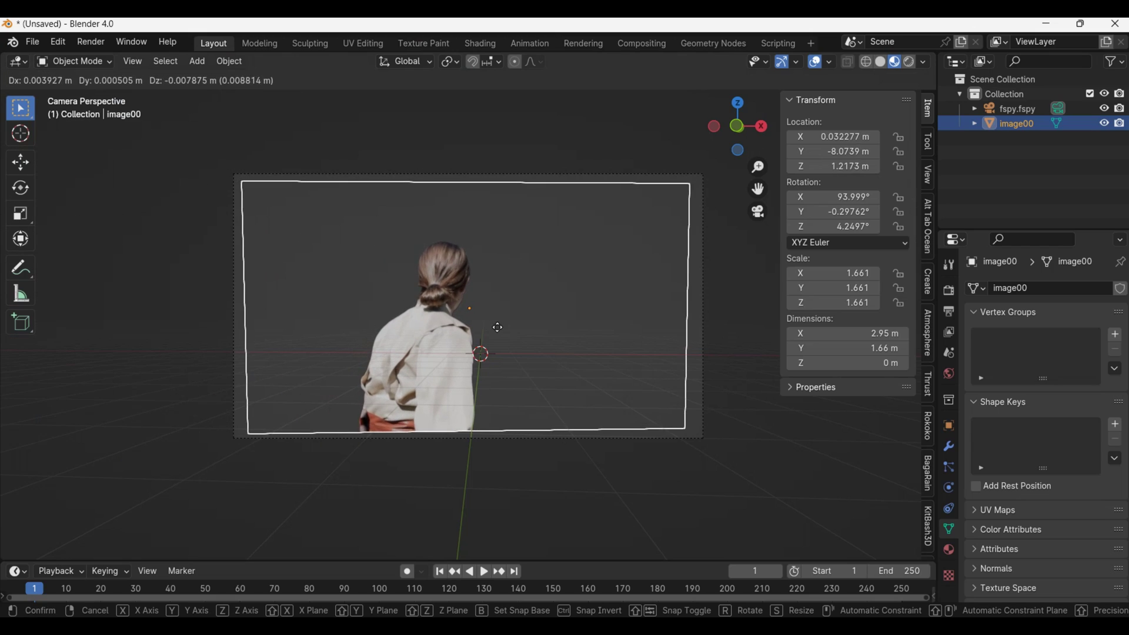
# - Reposition the actor's image00 plane, return to camera view and select the fSpy camera
pyautogui.press('g')
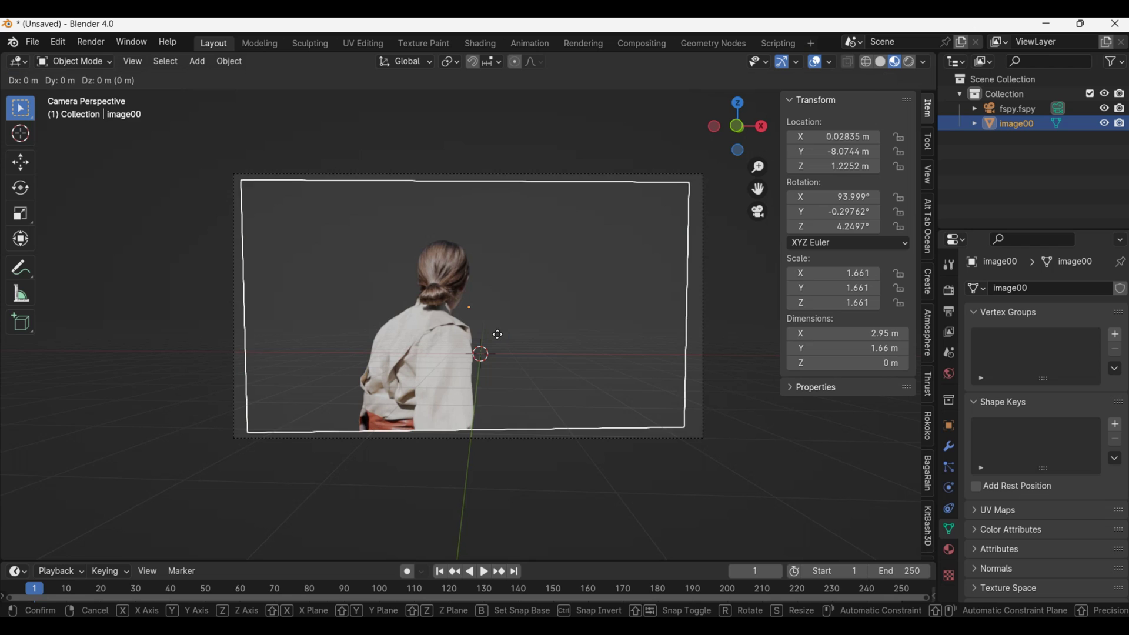
pyautogui.click(498, 338)
pyautogui.moveTo(499, 341); pyautogui.dragTo(423, 393, button='middle')
pyautogui.press('KP_0')
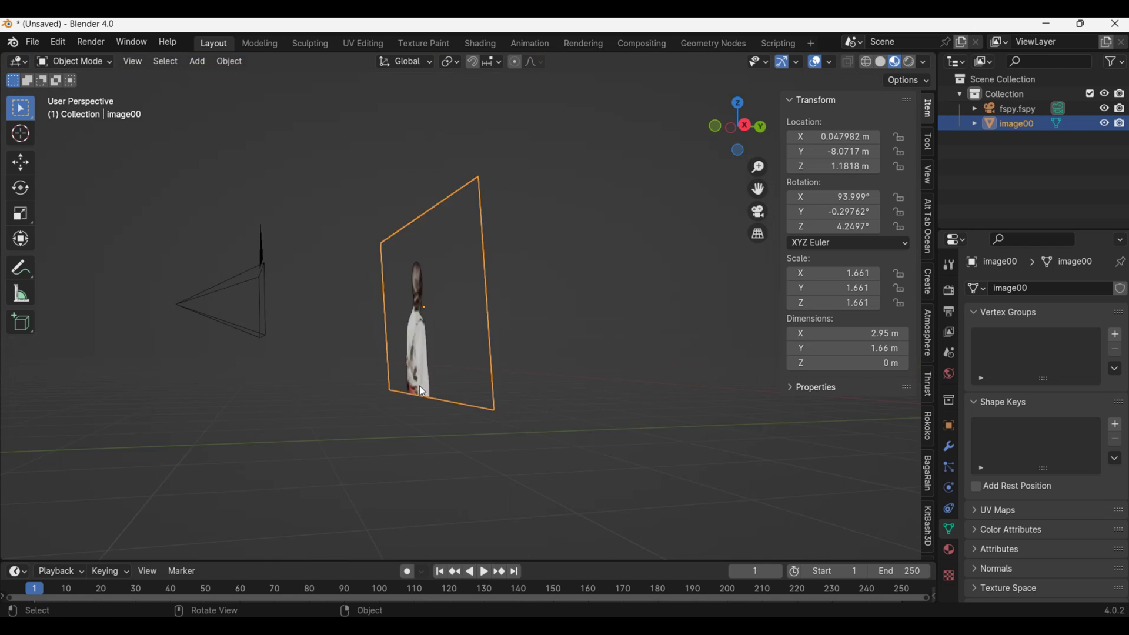
pyautogui.click(601, 387)
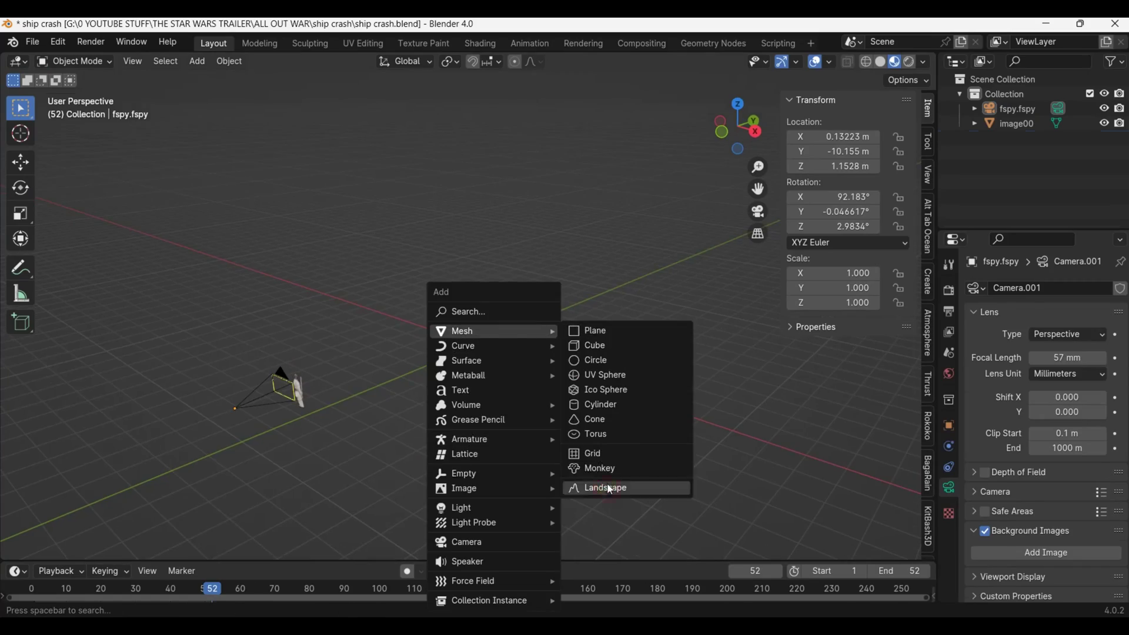
# - Add a Landscape mesh using the large terrain preset with 400 subdivisions
pyautogui.click(610, 490)
pyautogui.moveTo(758, 188); pyautogui.dragTo(851, 94)
pyautogui.click(134, 125)
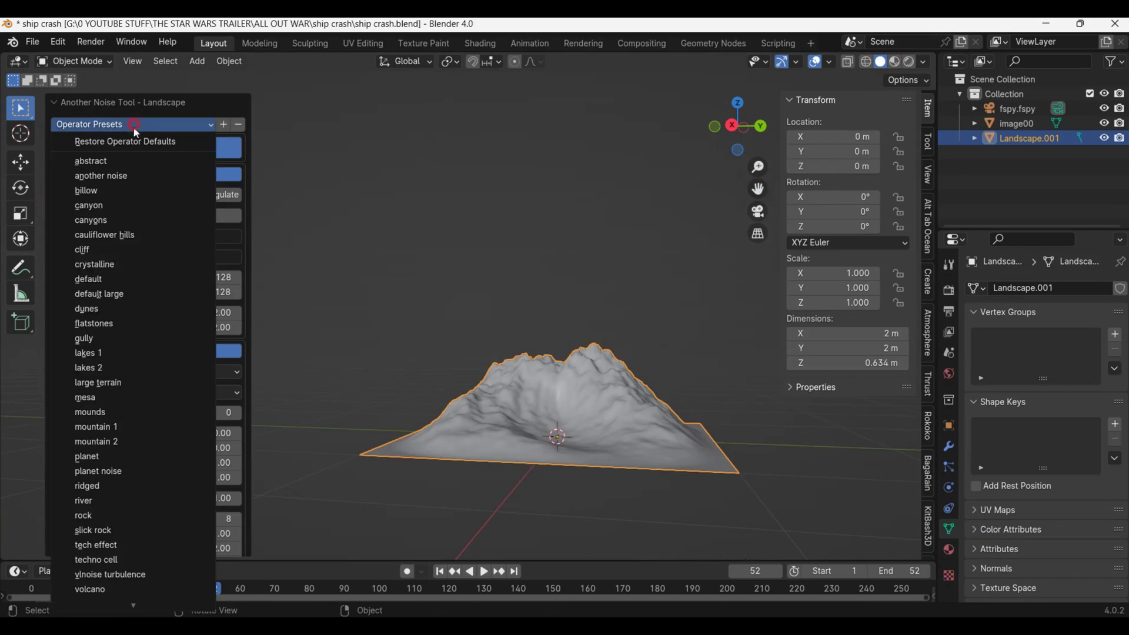
pyautogui.click(111, 384)
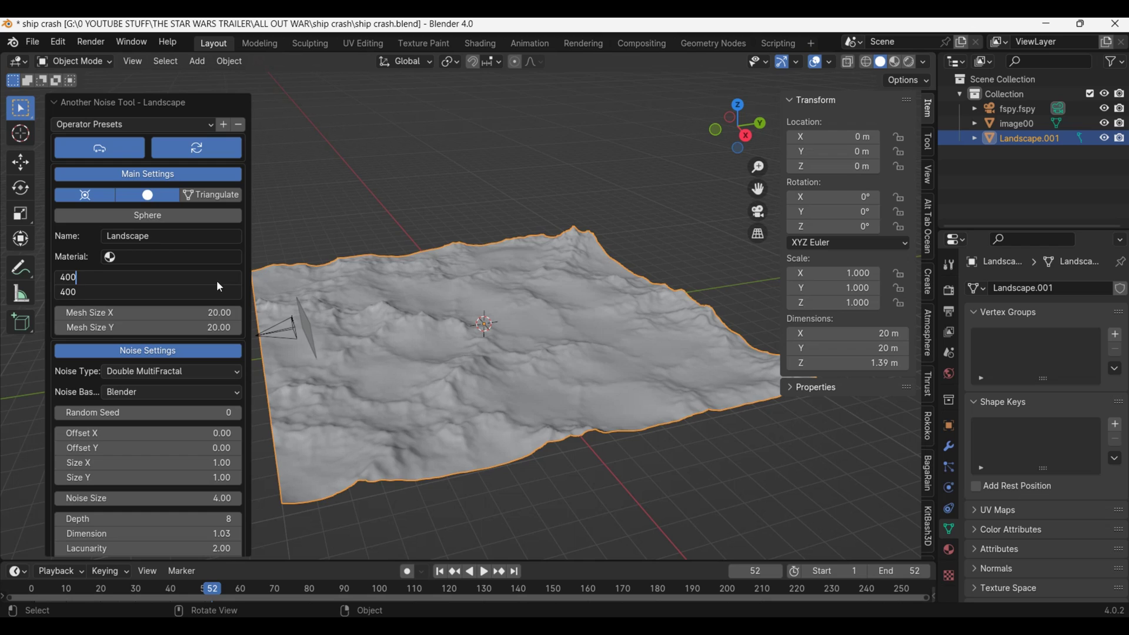
pyautogui.press('Return')
# - Scale the landscape to 6.127, move it 33.94 m along Y, flatten it, and apply scale
pyautogui.press('s')
pyautogui.click(360, 428)
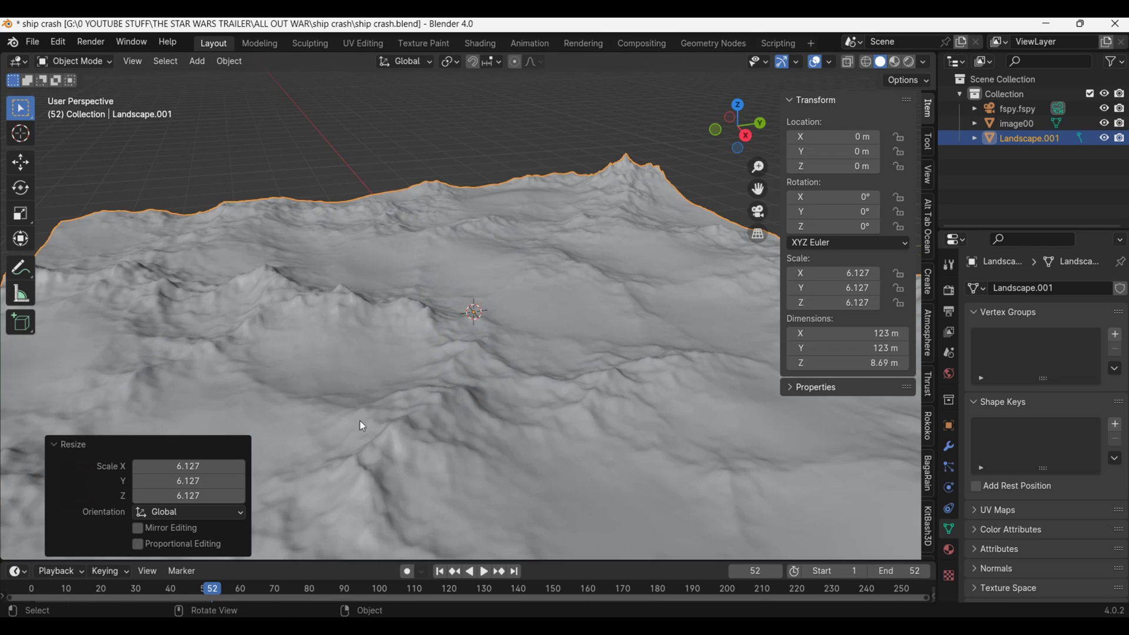
pyautogui.press('g')
pyautogui.press('y')
pyautogui.click(612, 423)
pyautogui.press('s')
pyautogui.press('z')
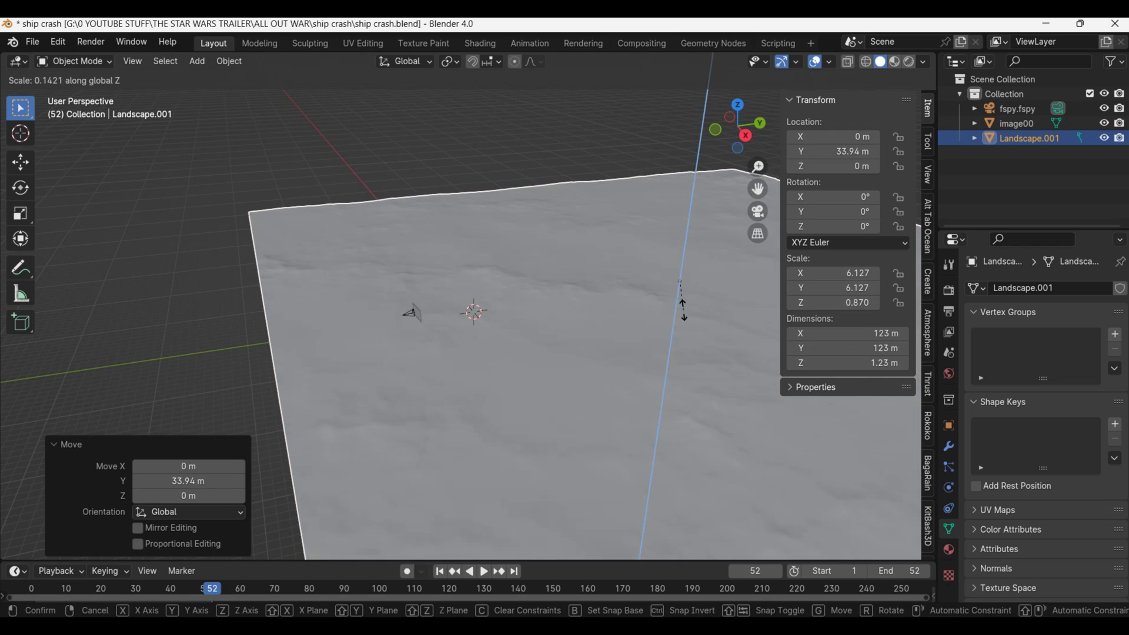
pyautogui.click(680, 312)
pyautogui.hotkey('ctrl', 'a')
pyautogui.click(518, 388)
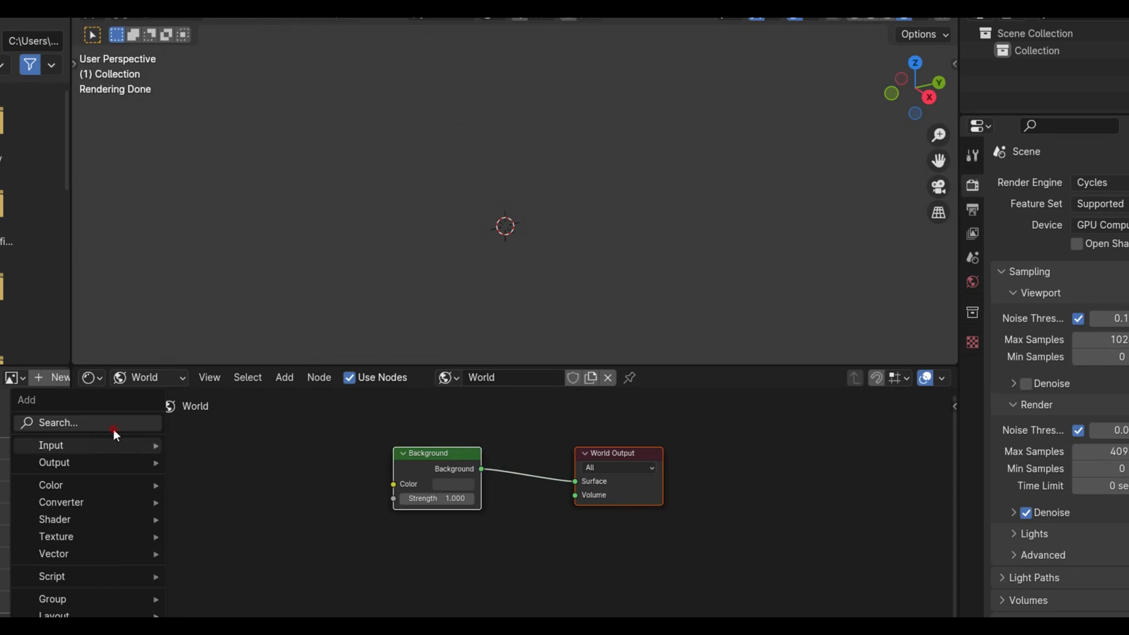
# - Add a Sky Texture node to the World node tree via a 'sky' search
pyautogui.write('sky')
pyautogui.press('Return')
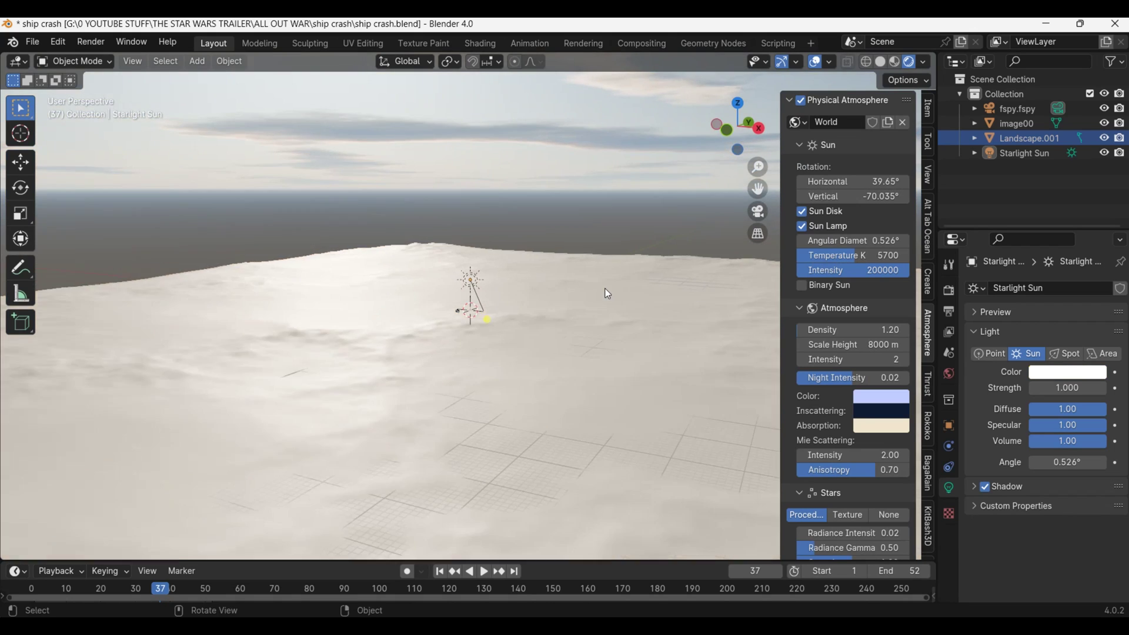
# - Set the sun to 65.65° horizontal and -66.035° vertical, then play the shot from camera view
pyautogui.moveTo(605, 290); pyautogui.dragTo(563, 269, button='middle')
pyautogui.keyDown('ctrl'); pyautogui.scroll(8, 852, 196); pyautogui.keyUp('ctrl')
pyautogui.moveTo(658, 238); pyautogui.dragTo(629, 253, button='middle')
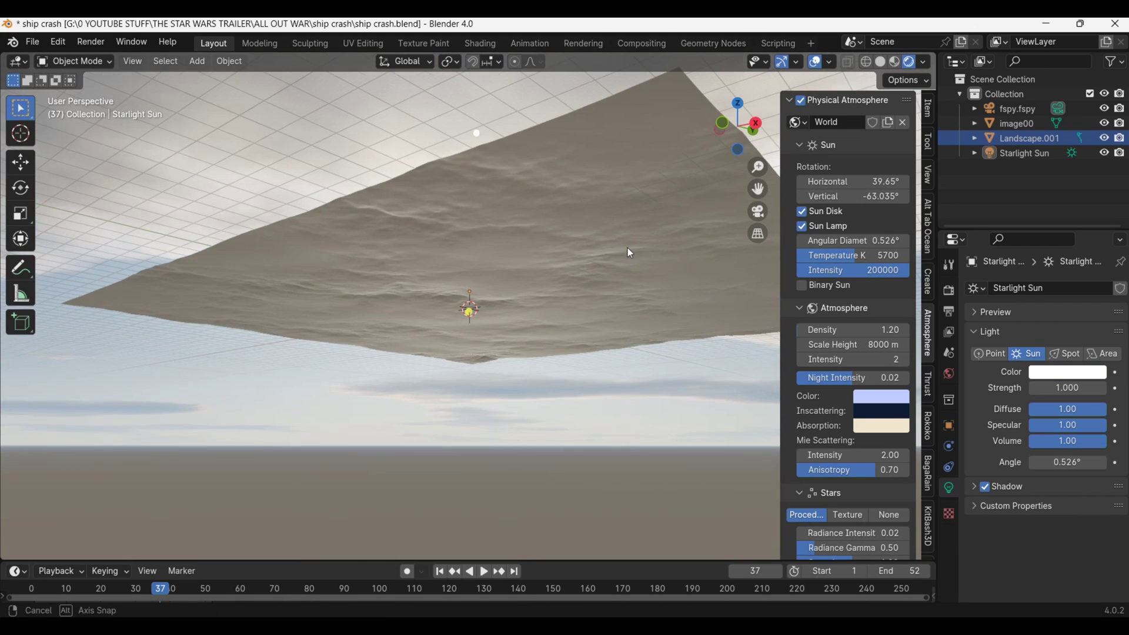
pyautogui.keyDown('ctrl'); pyautogui.scroll(-2, 853, 197); pyautogui.keyUp('ctrl')
pyautogui.keyDown('ctrl'); pyautogui.scroll(4, 852, 181); pyautogui.keyUp('ctrl')
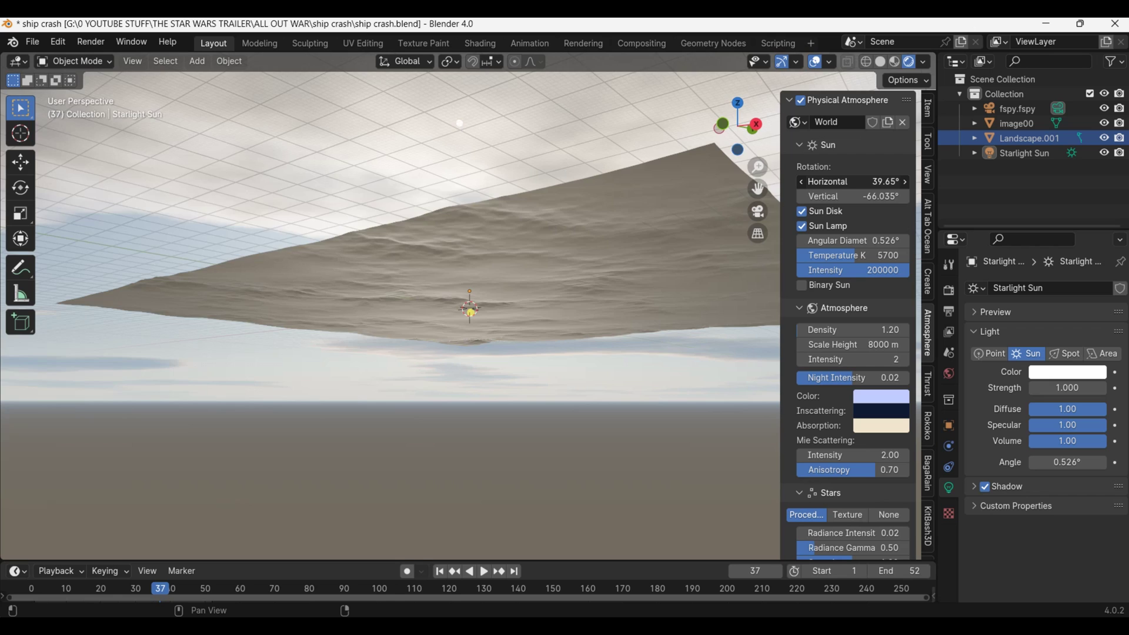
pyautogui.keyDown('ctrl'); pyautogui.scroll(20, 852, 182); pyautogui.keyUp('ctrl')
pyautogui.moveTo(633, 260); pyautogui.dragTo(578, 374, button='middle')
pyautogui.press('KP_0')
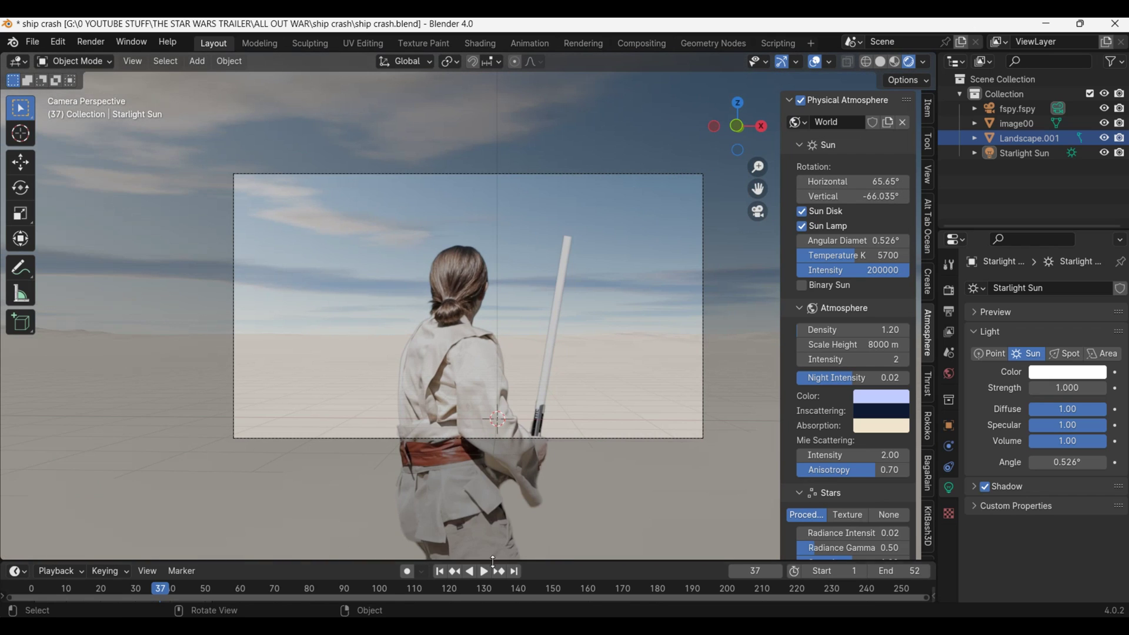
pyautogui.click(484, 571)
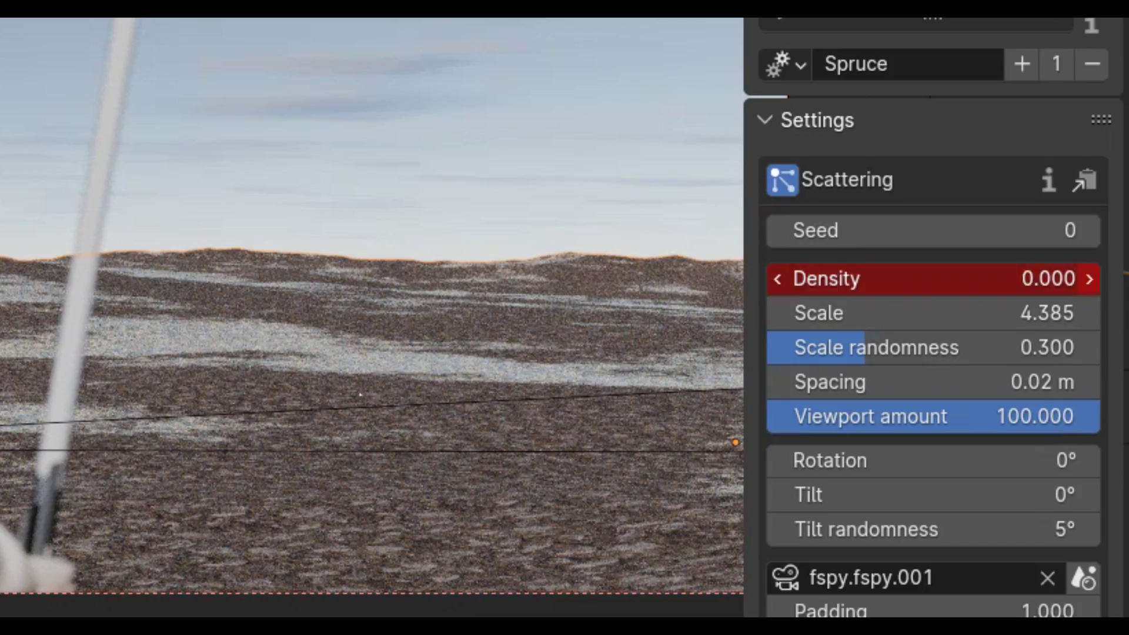
# - Raise the Spruce scattering density to 0.200 and inspect the scattered bush cards
pyautogui.click(1091, 281)
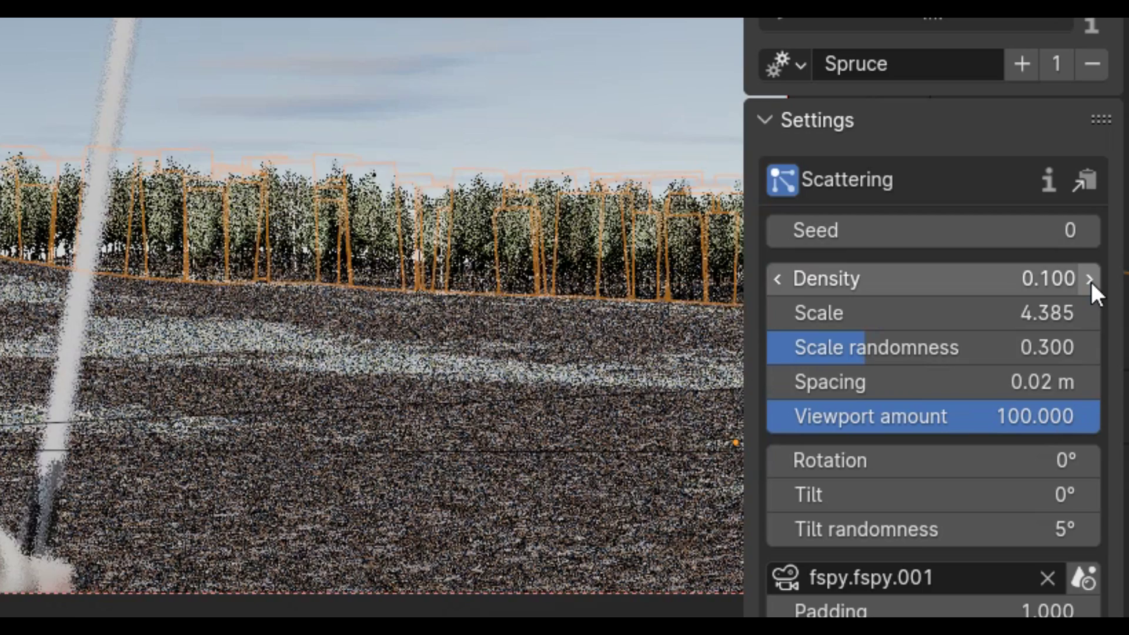
pyautogui.click(1091, 281)
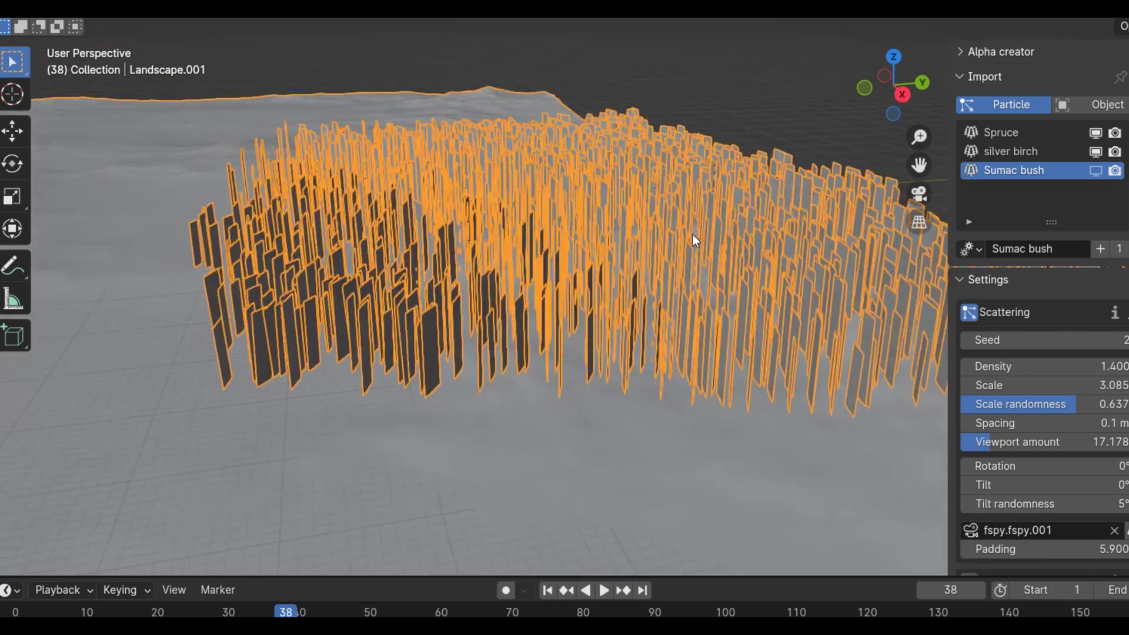
pyautogui.moveTo(693, 239); pyautogui.dragTo(864, 176, button='middle')
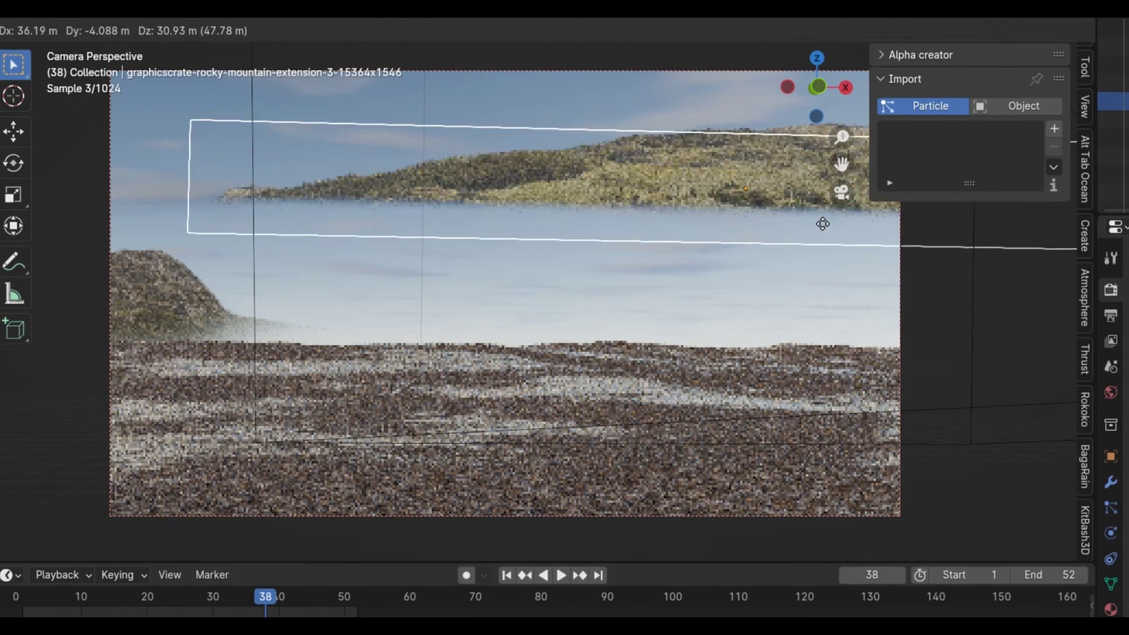
# - Move the rocky-mountain backdrop plane down and to the left behind the terrain
pyautogui.moveTo(822, 224); pyautogui.dragTo(736, 332)
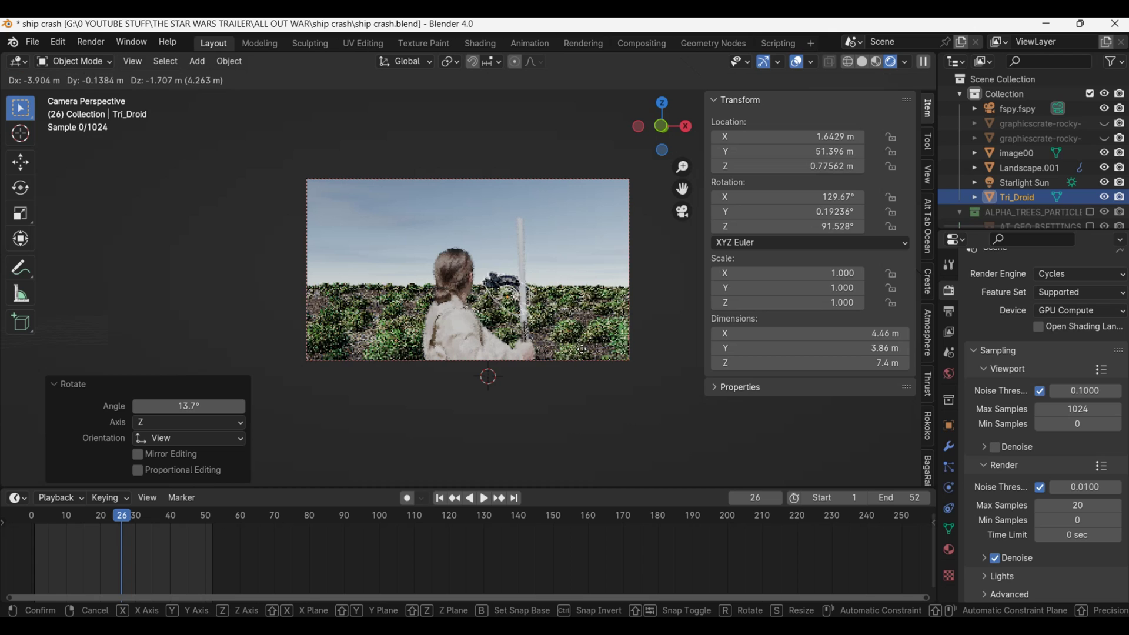
# - Keyframe Tri_Droid's crash location at frame 26, then raise it into the sky at frame 1
pyautogui.click(632, 377)
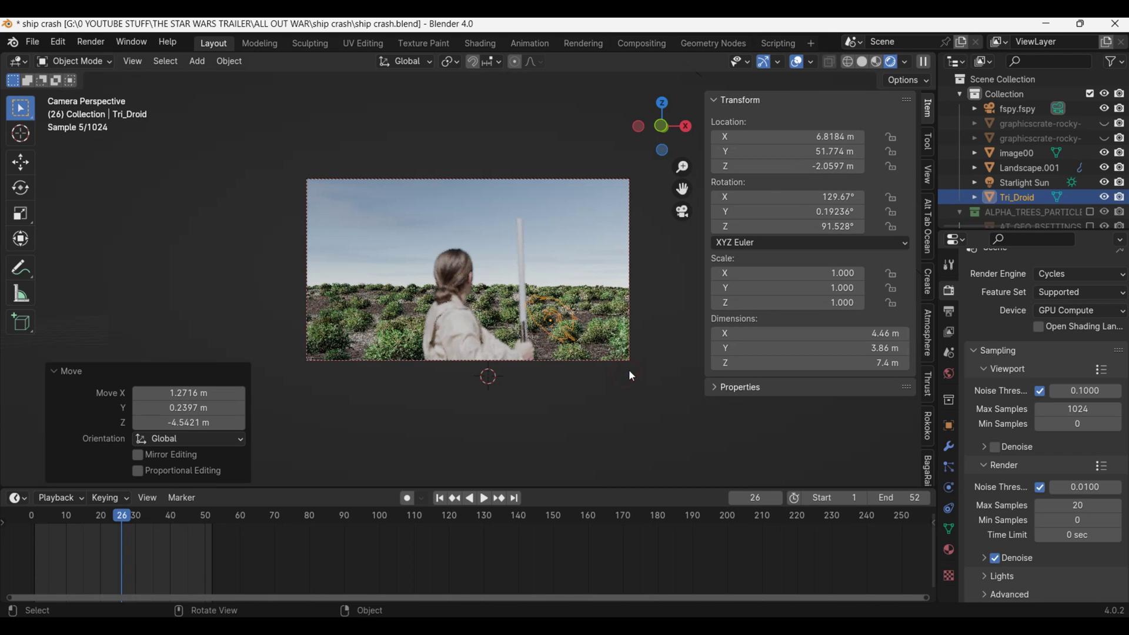
pyautogui.press('i')
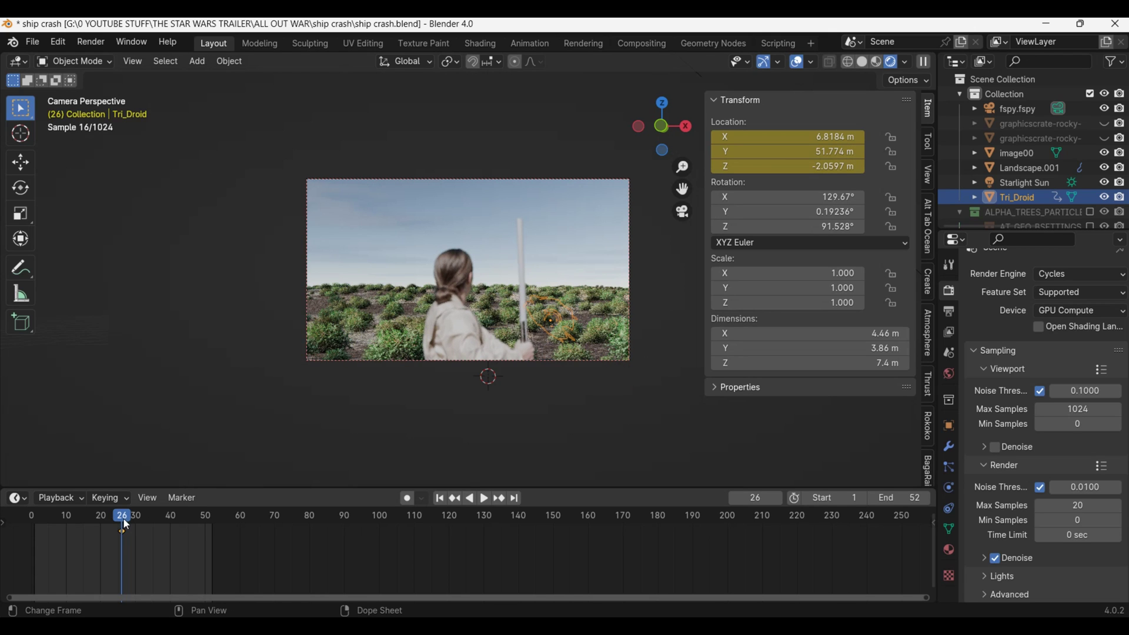
pyautogui.click(32, 520)
pyautogui.press('space')
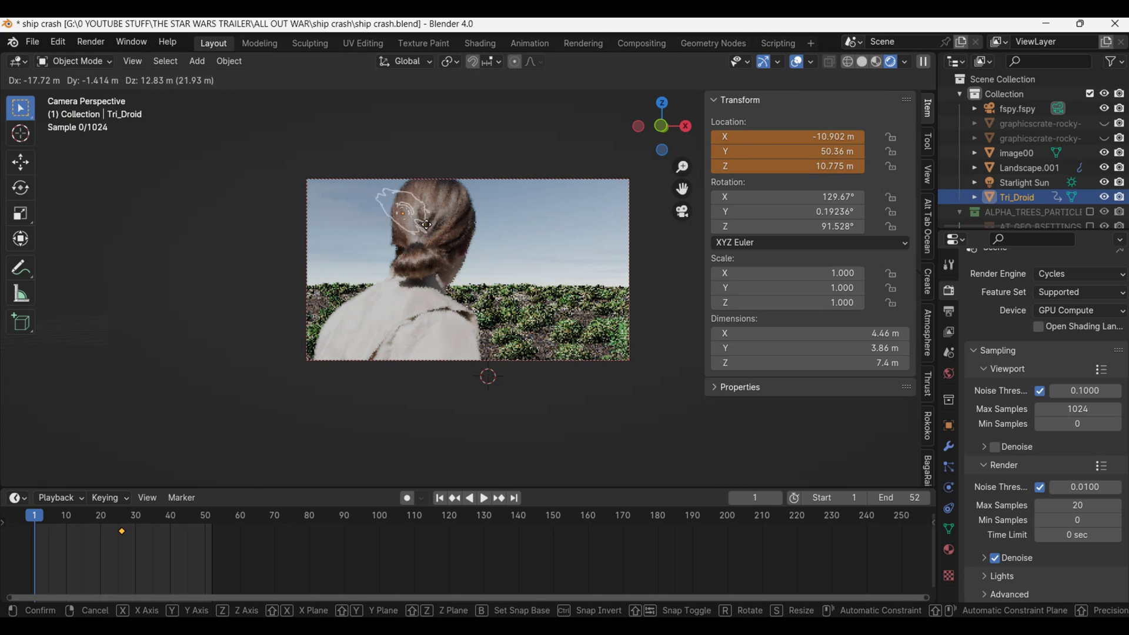
pyautogui.click(312, 144)
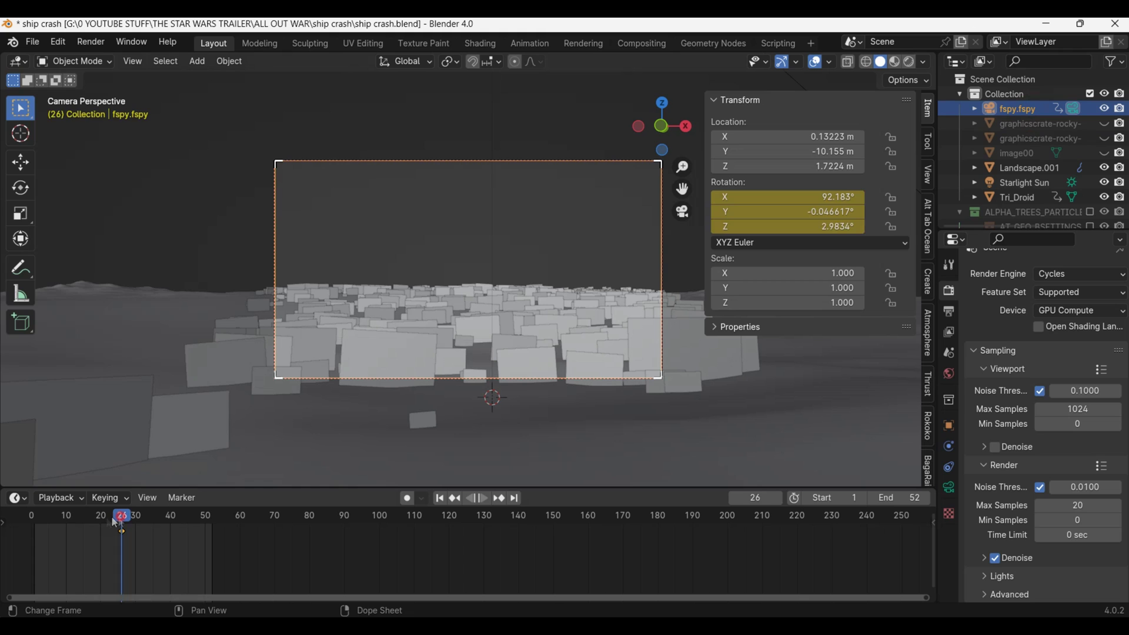
# - Tilt the fSpy camera upward and add a Noise modifier to its rotation at strength 0.05
pyautogui.hotkey('shift', '`')
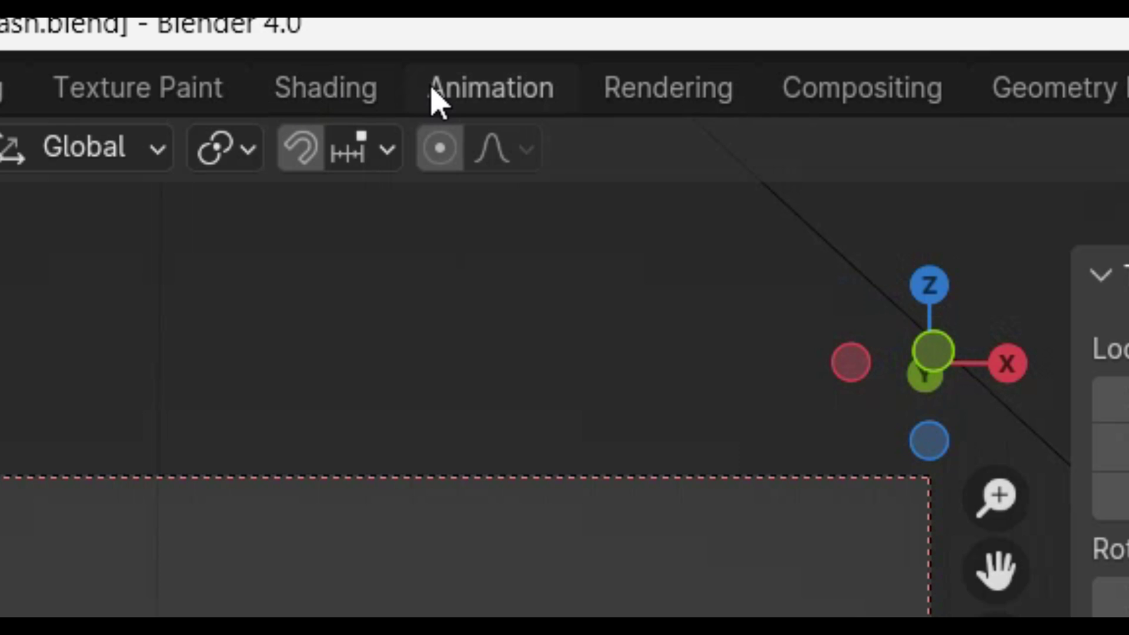
pyautogui.click(529, 44)
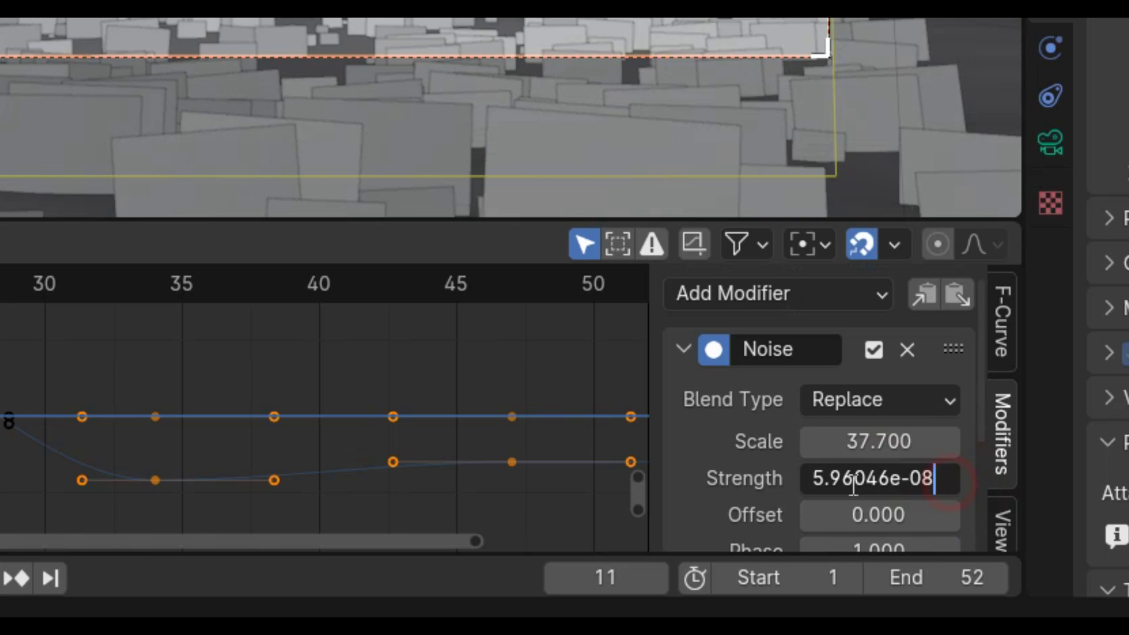
pyautogui.write('0.1')
pyautogui.press('Return')
pyautogui.press('space')
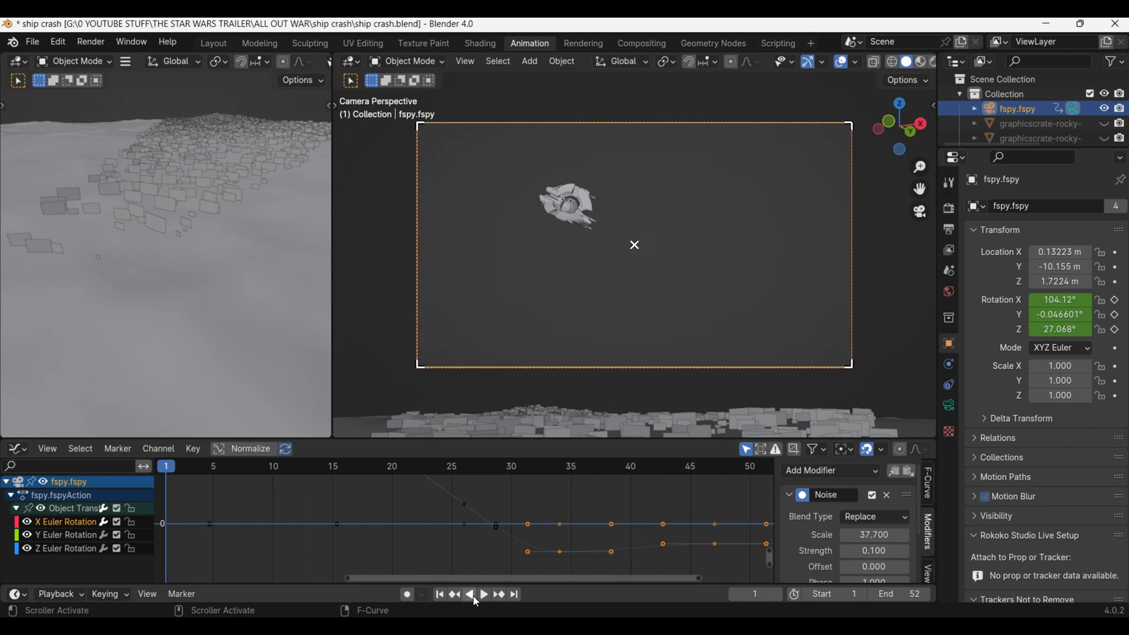
pyautogui.click(484, 594)
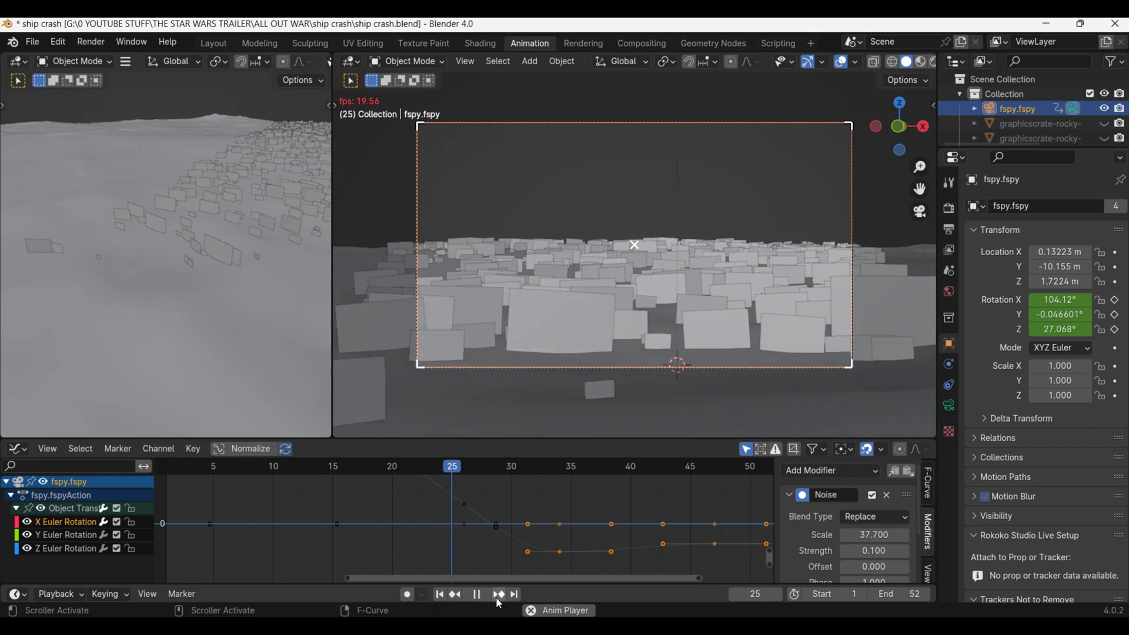
pyautogui.moveTo(874, 551); pyautogui.dragTo(858, 551)
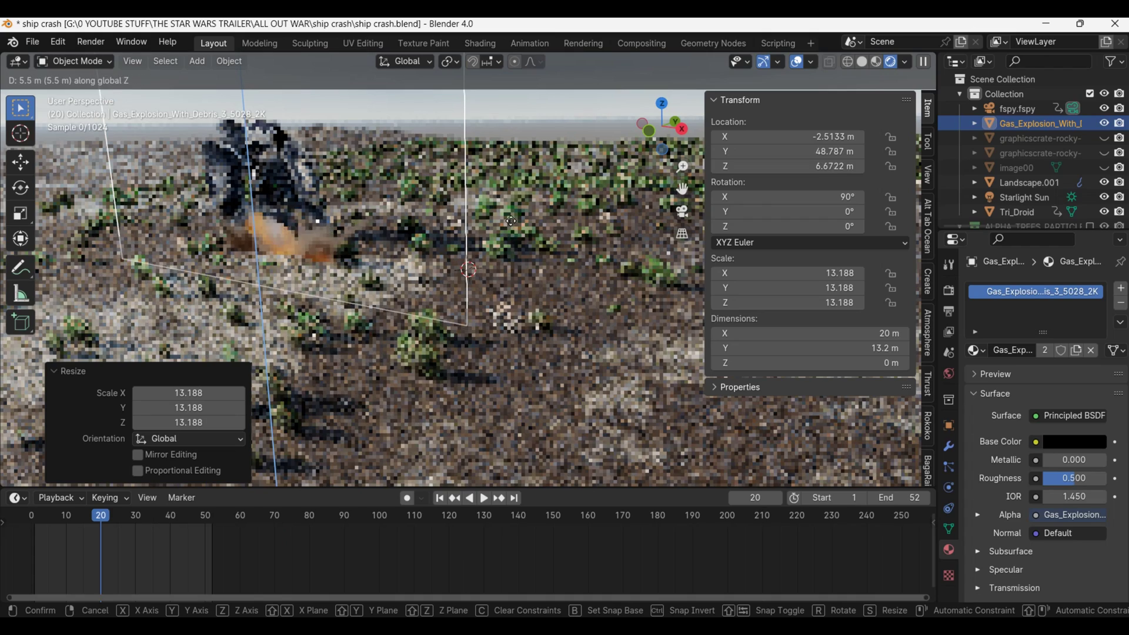
# - Set the explosion plane's height and make its Emission image footage start at frame 14
pyautogui.scroll(-3, 509, 201)
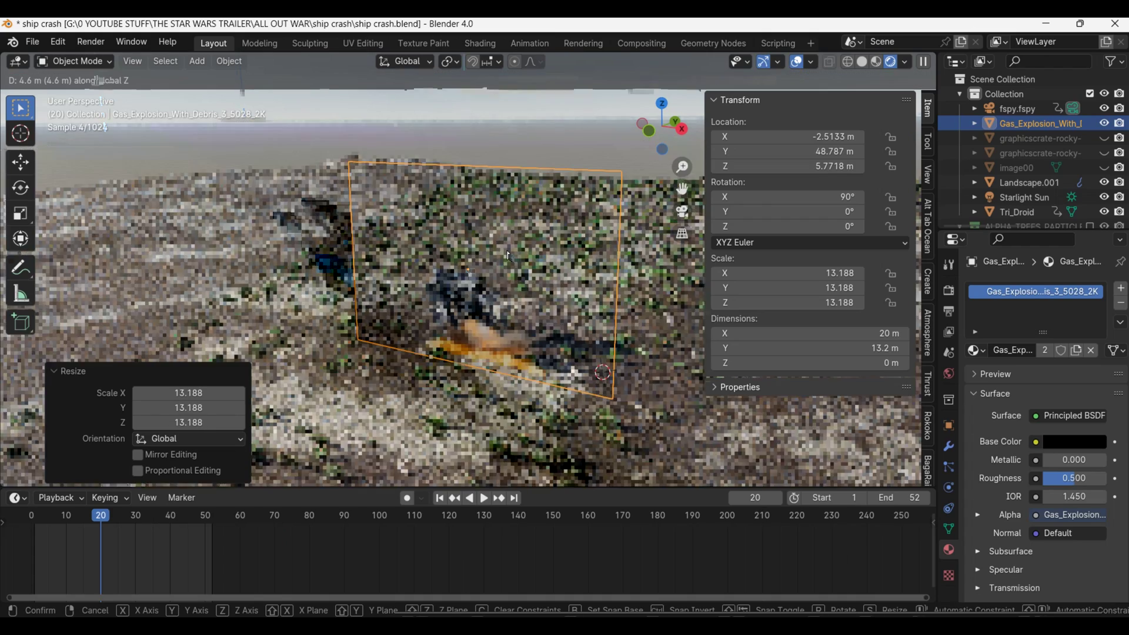
pyautogui.click(600, 329)
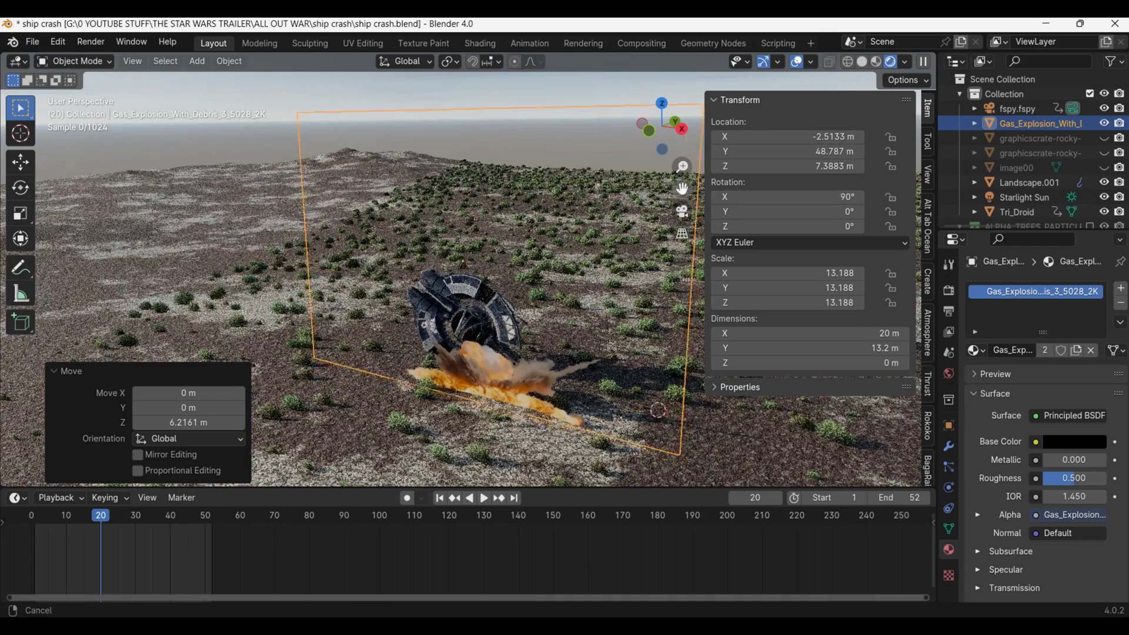
pyautogui.scroll(3, 529, 388)
pyautogui.scroll(-4, 1025, 532)
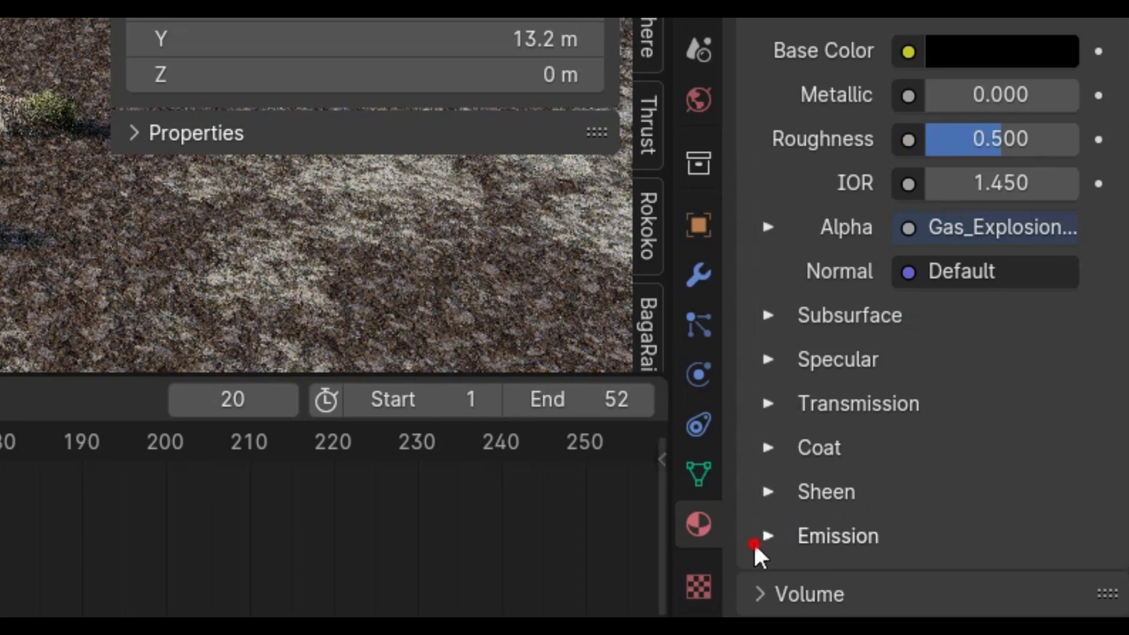
pyautogui.click(974, 555)
pyautogui.scroll(-5, 1032, 524)
pyautogui.click(767, 226)
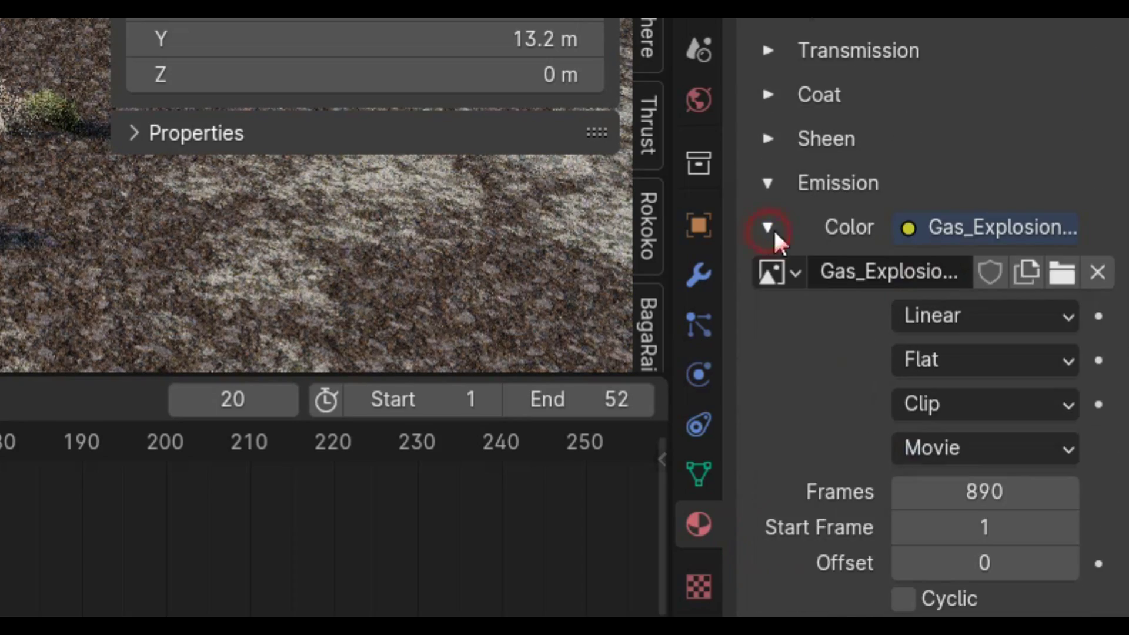
pyautogui.scroll(-4, 910, 306)
pyautogui.moveTo(984, 384); pyautogui.dragTo(993, 384)
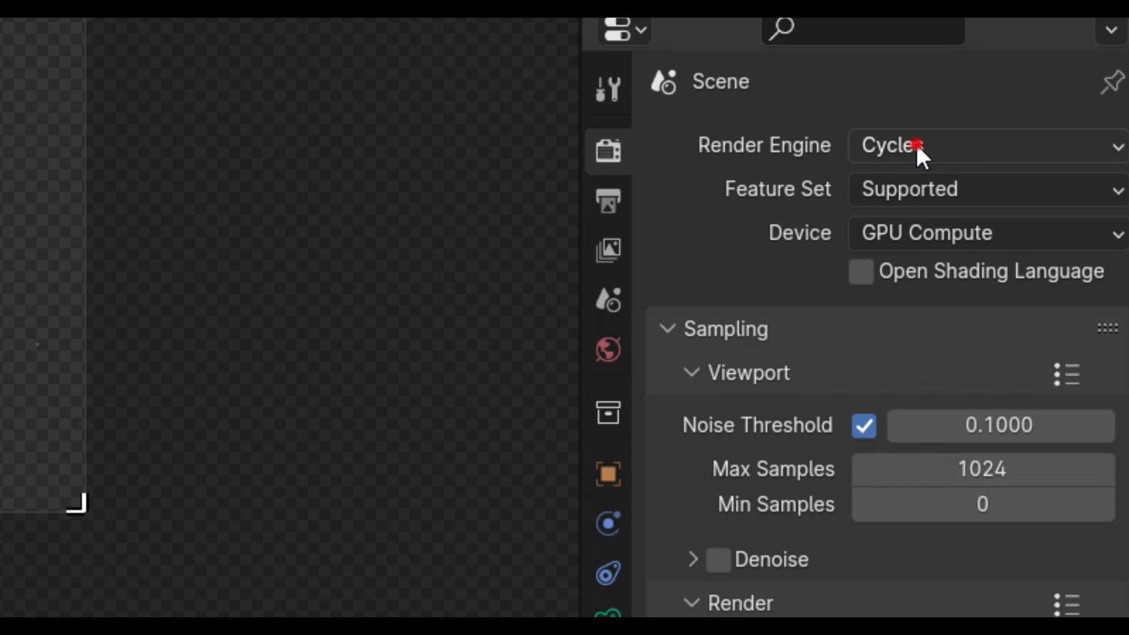
# - Switch the render engine to EEVEE and set output images to RGB colour
pyautogui.click(915, 145)
pyautogui.click(913, 181)
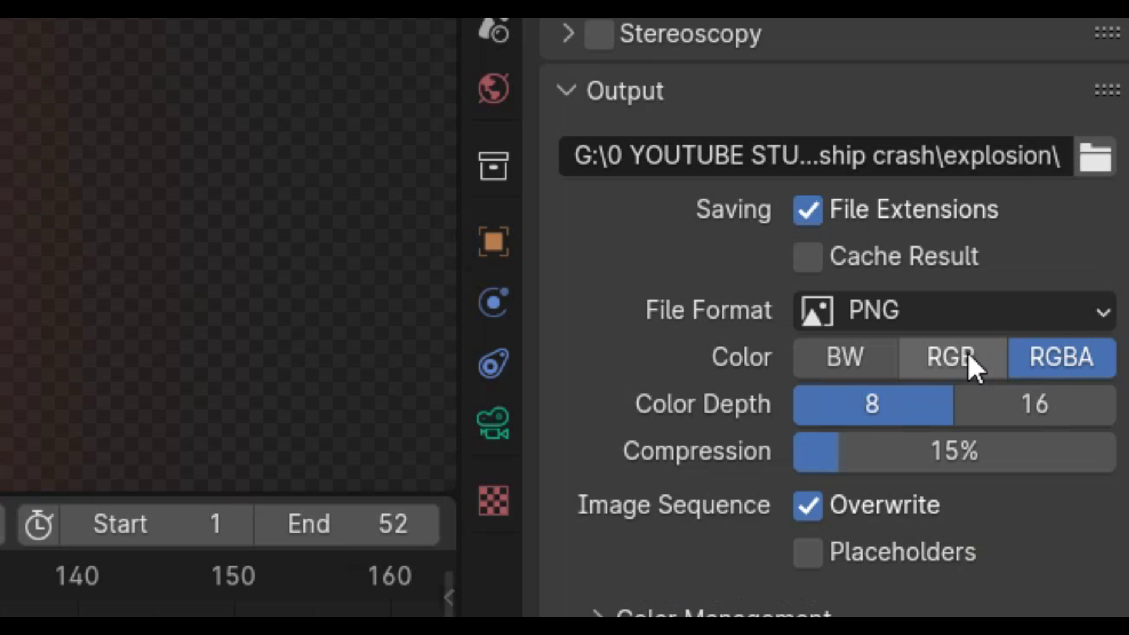
pyautogui.click(967, 353)
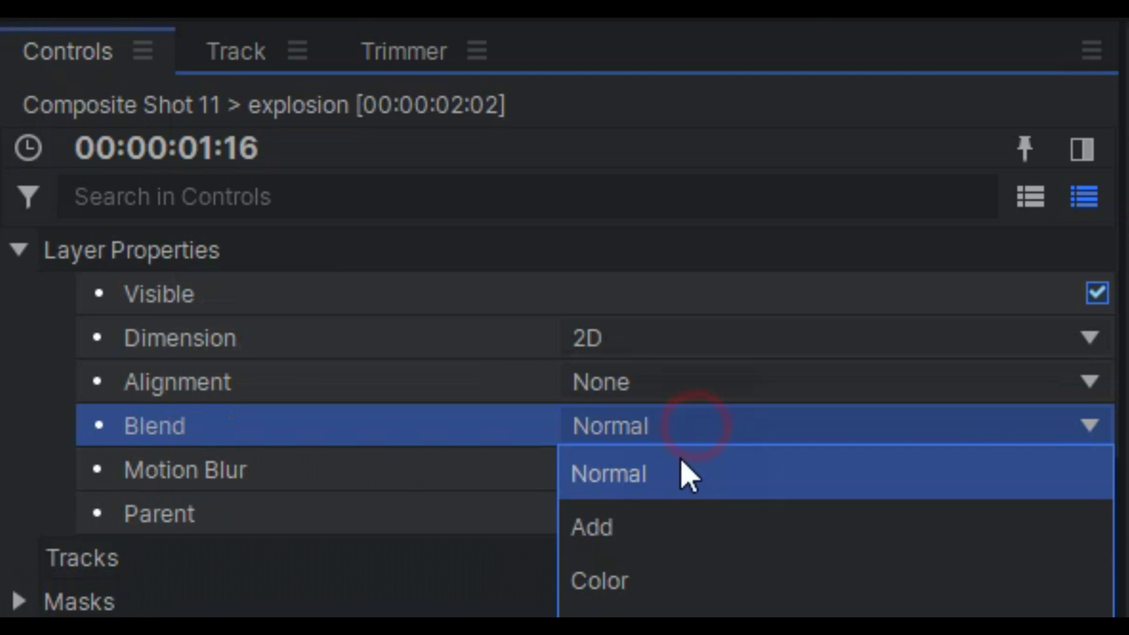
# - Set the explosion layer's Blend mode to Add
pyautogui.click(655, 531)
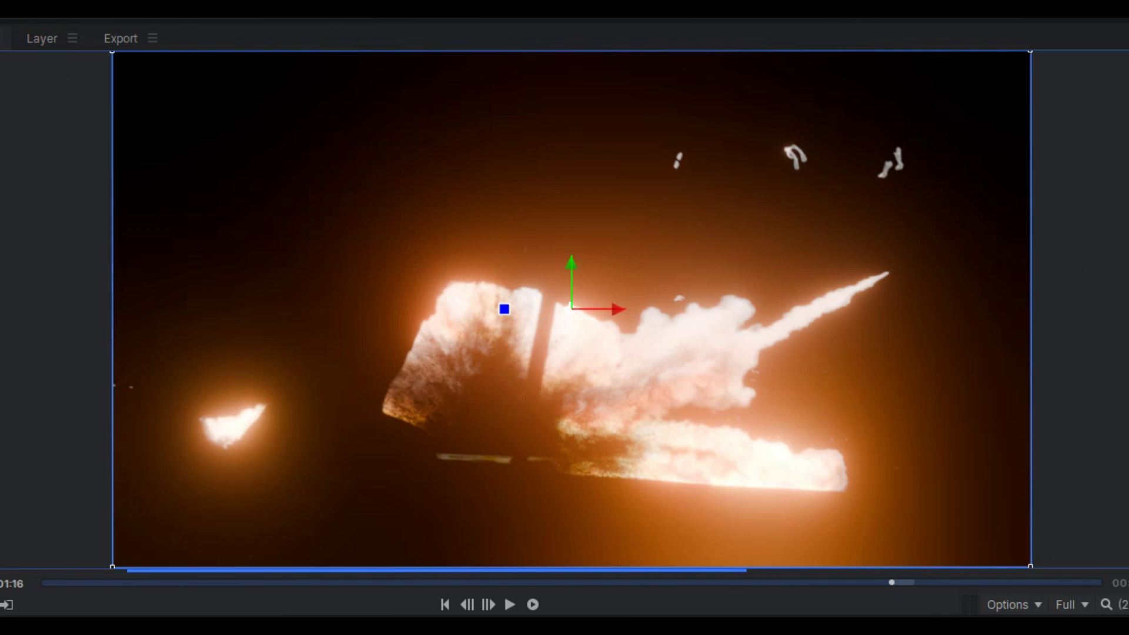